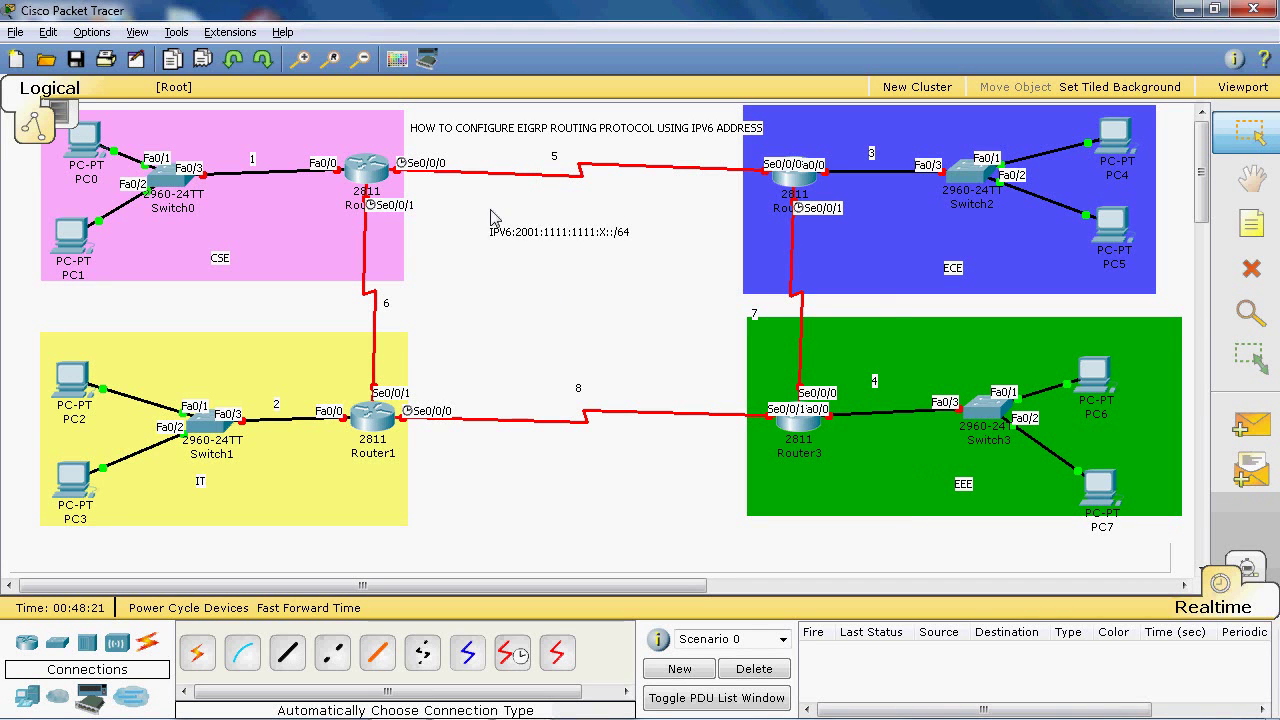
Review the IPv6 addressing note in the topology, then open Router0's command line and inspect its ipv6 unicast-routing command.
drag(480, 208, 668, 272)
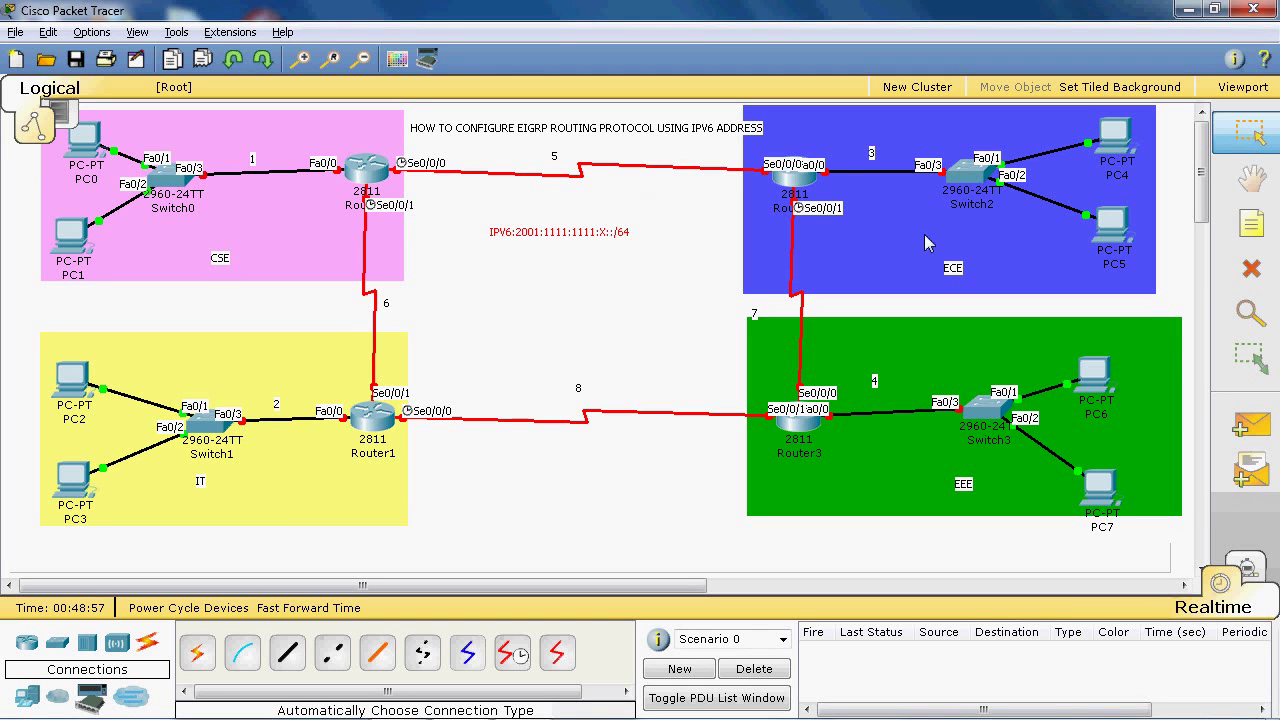
mouse_move(1018, 450)
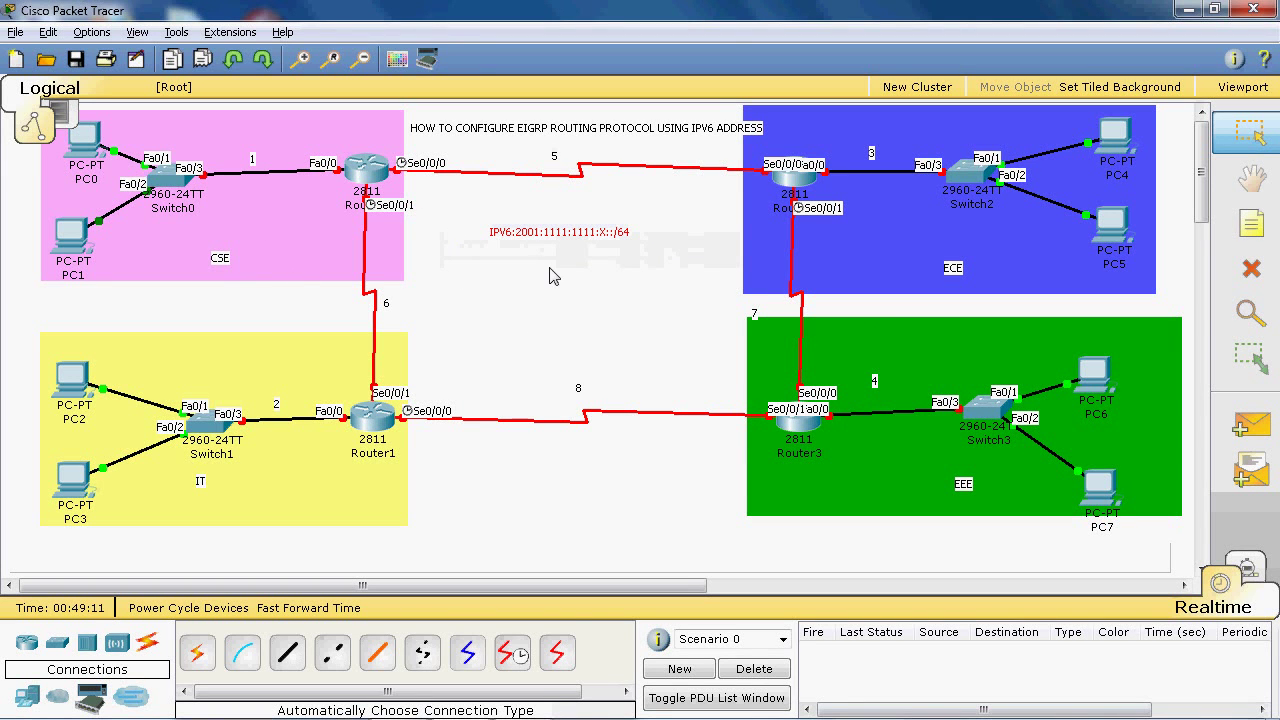
click(374, 176)
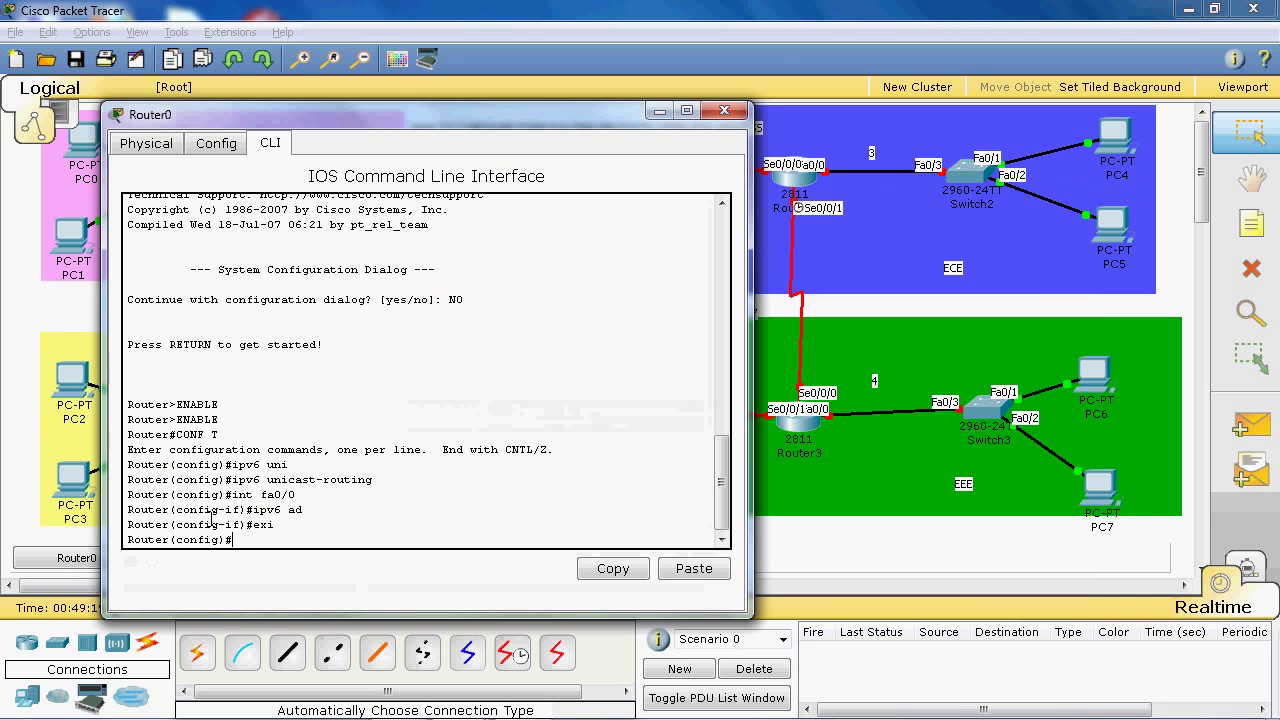
drag(233, 480, 388, 488)
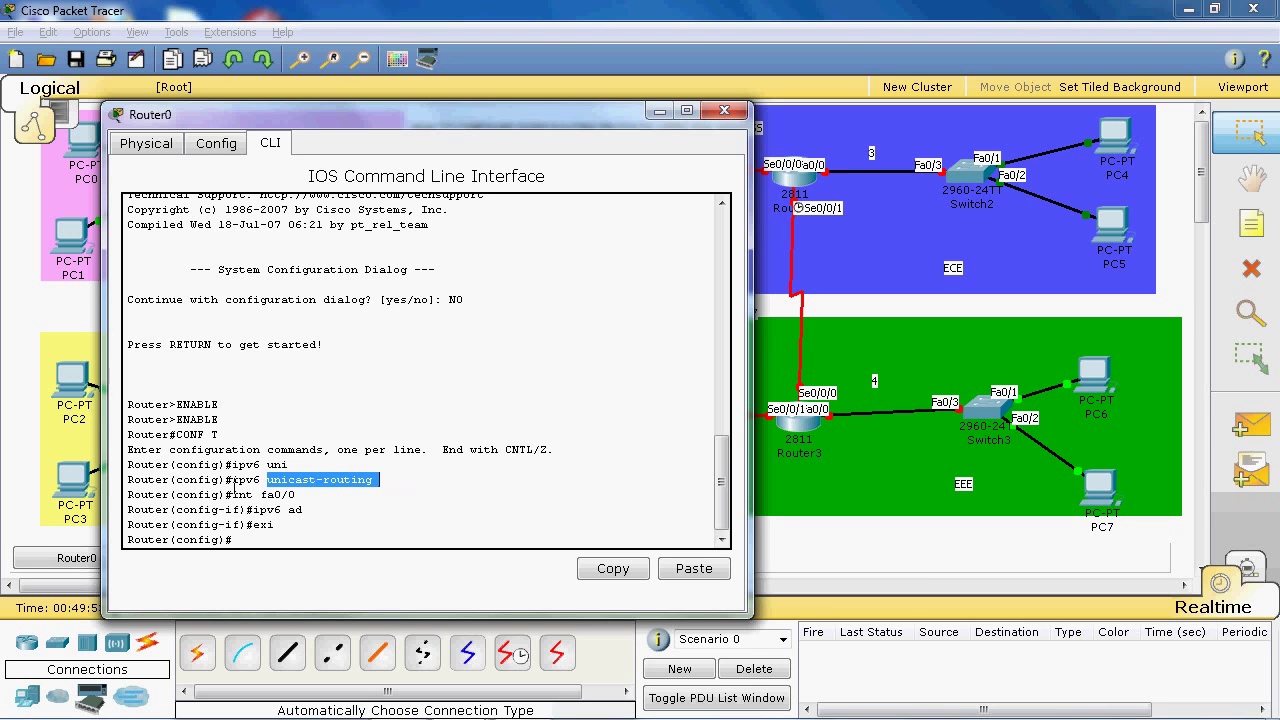
drag(232, 480, 261, 480)
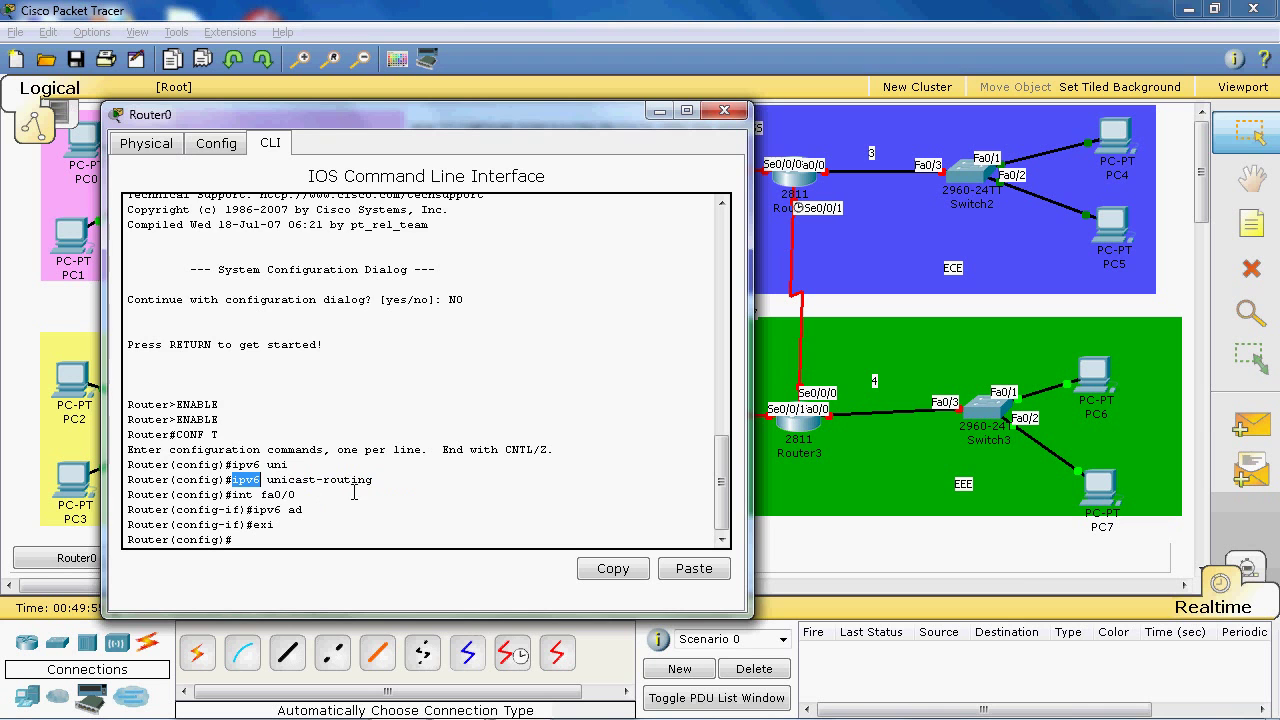
Return to Router0's command line and enter interface configuration mode for fa0/0.
click(851, 558)
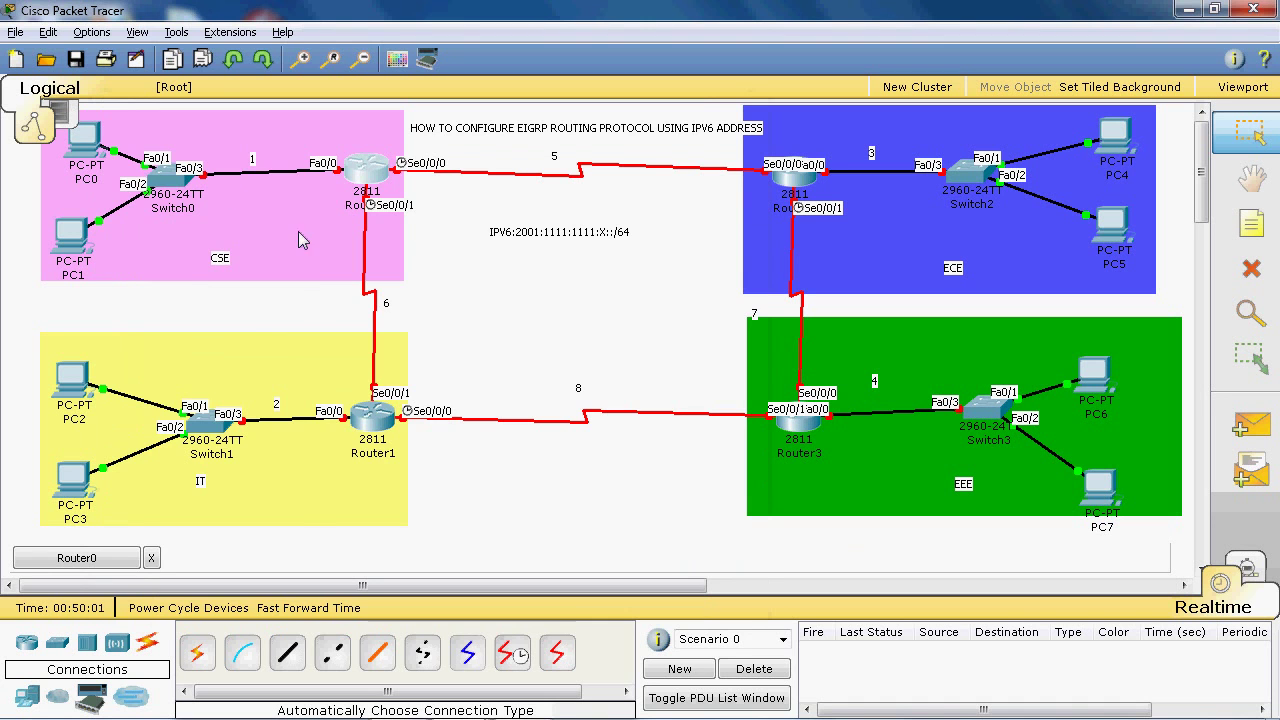
click(80, 557)
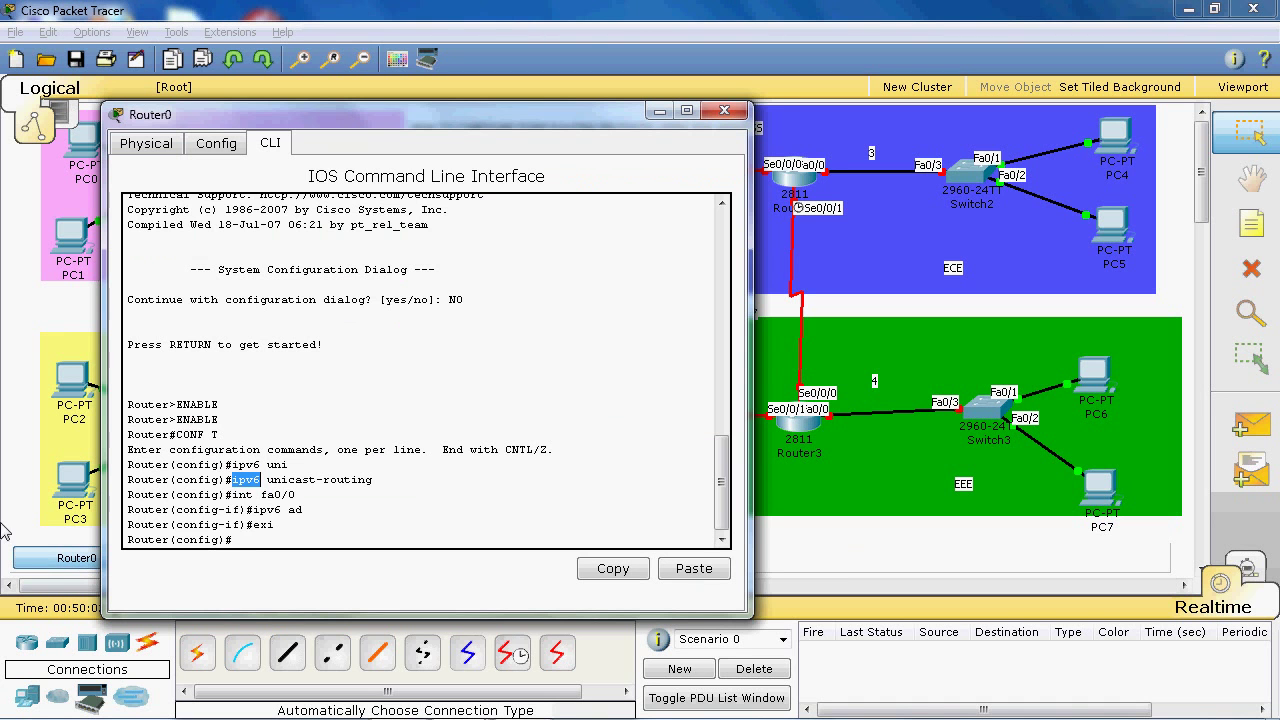
click(257, 543)
text(int fa0)
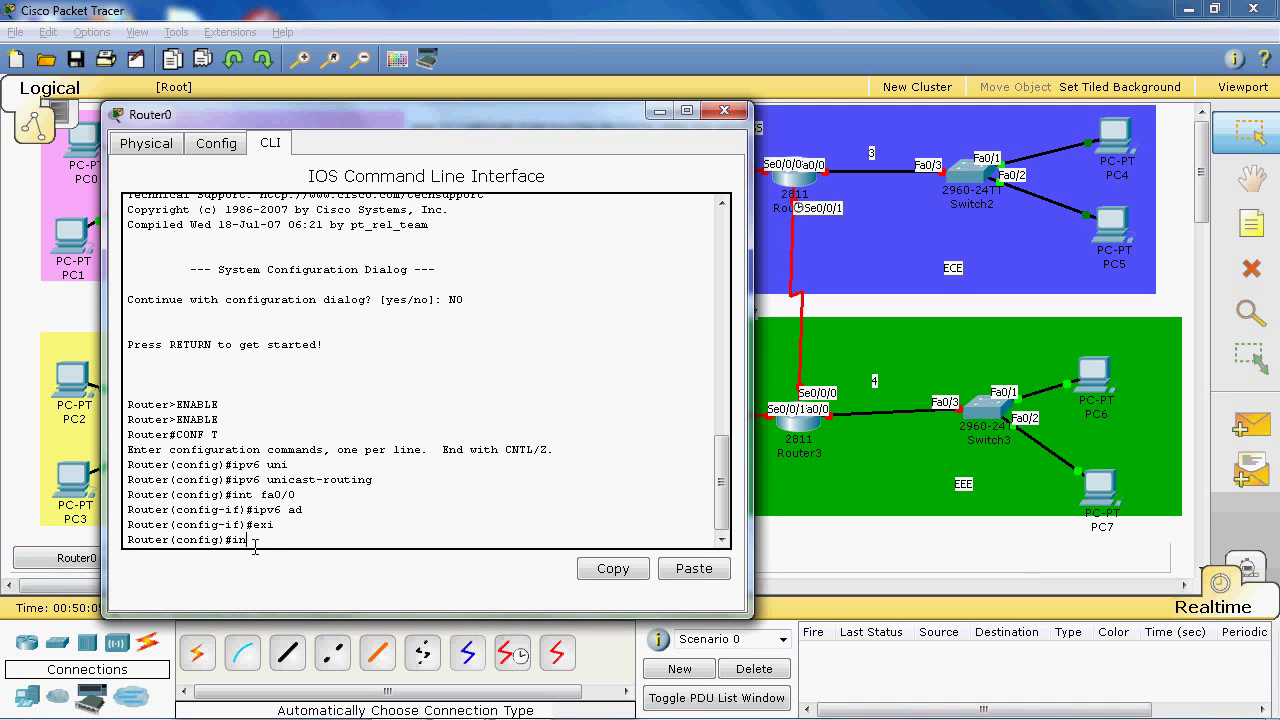
text(/0)
key(Return)
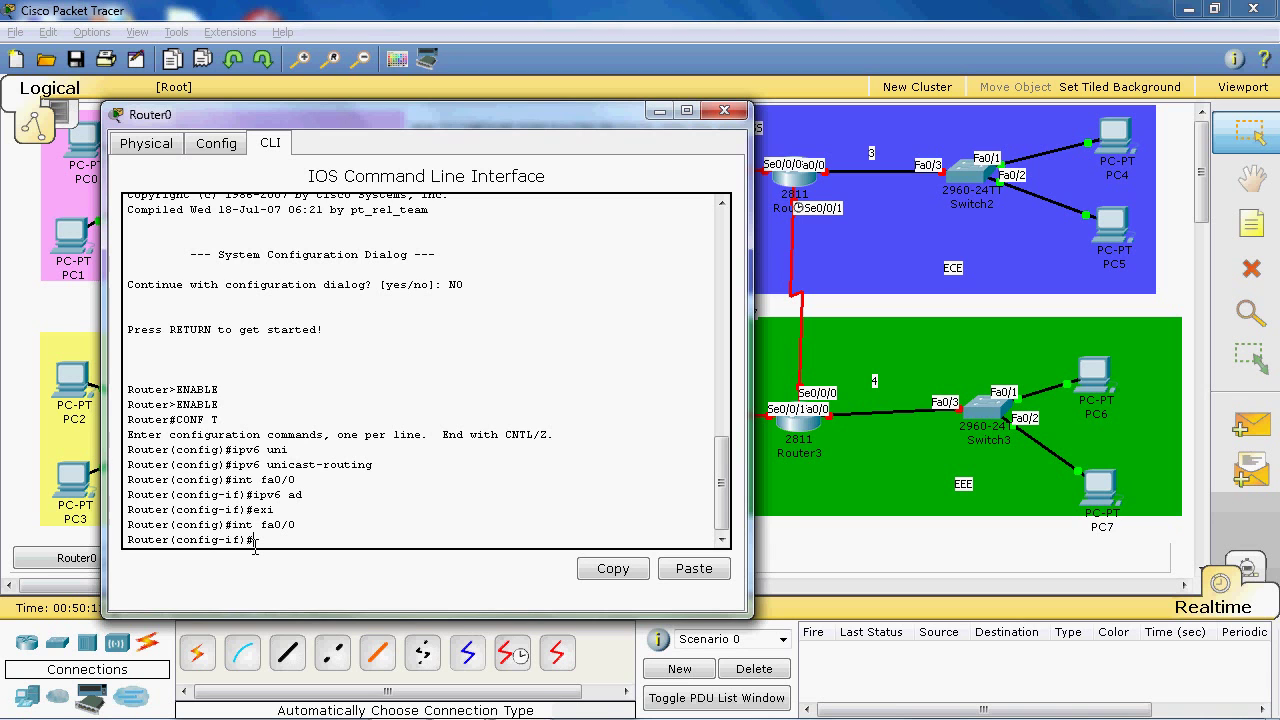
Assign the IPv6 address 2001:1111:1111:1::/64 with the eui-64 option to Router0's fa0/0 interface.
text(ipv6 add)
key(Tab)
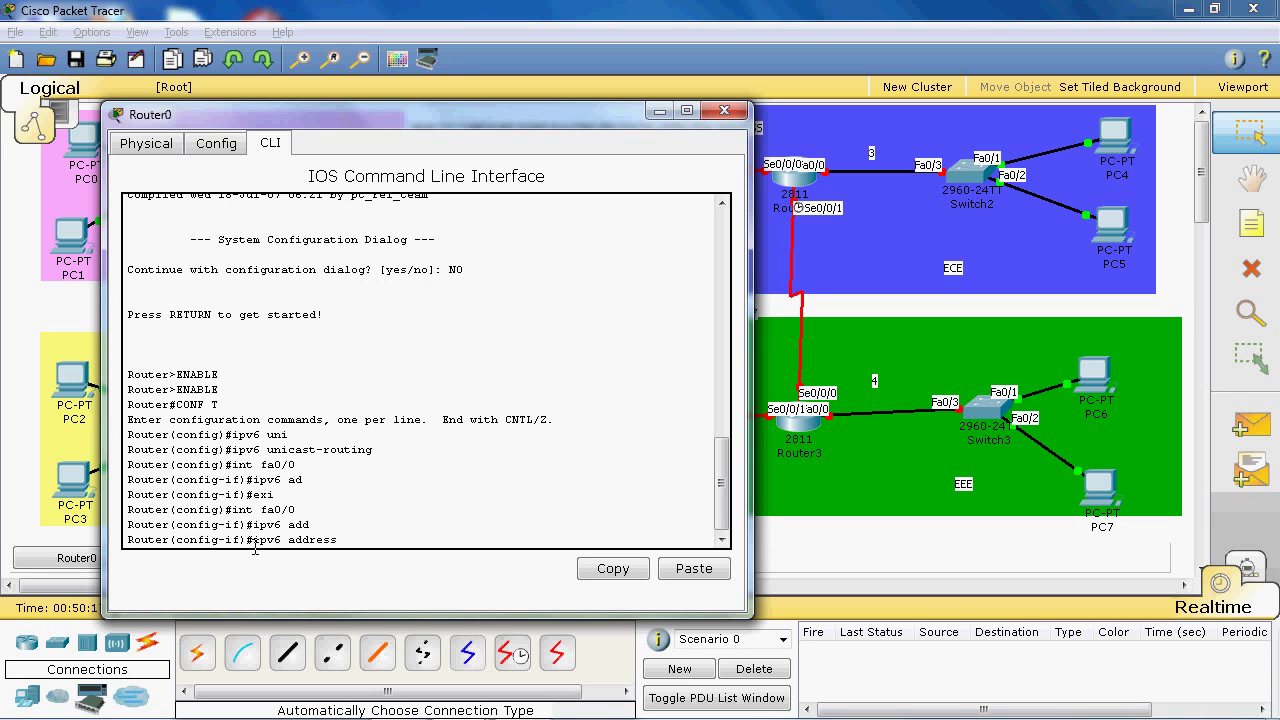
text(2001:1111:1111:1::/64 eui-64)
drag(345, 540, 458, 540)
drag(478, 543, 495, 543)
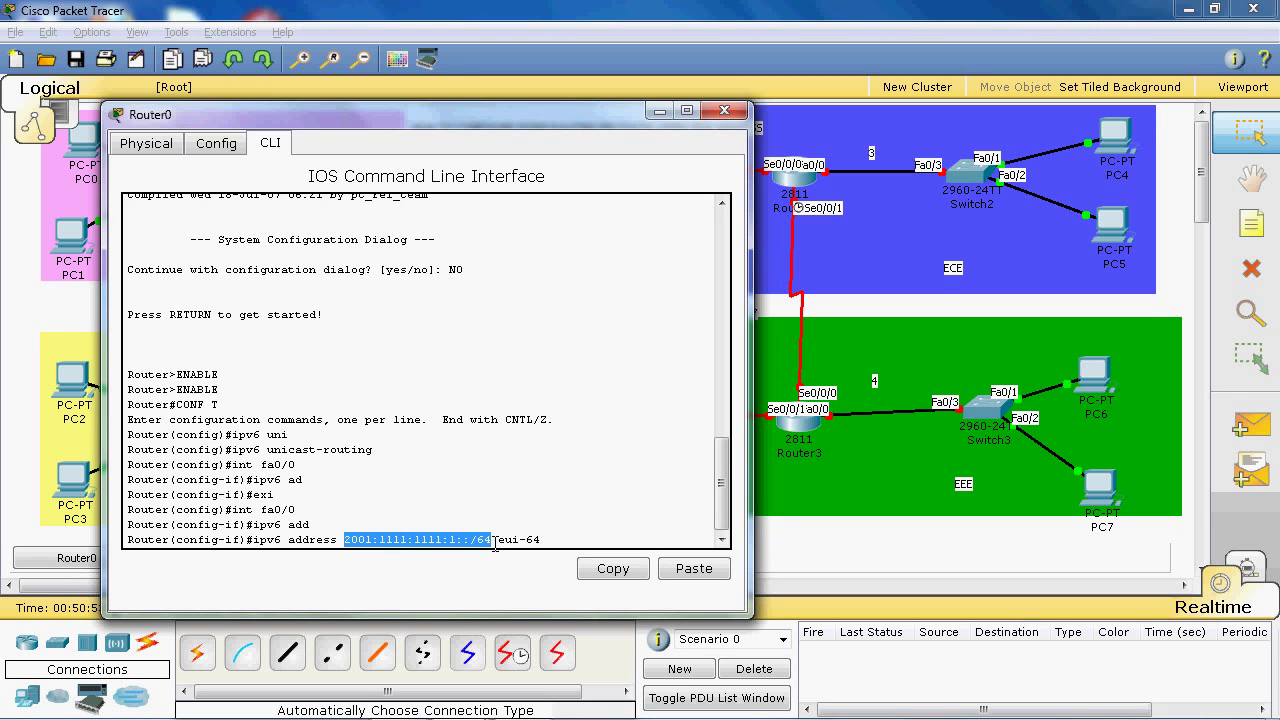
click(470, 517)
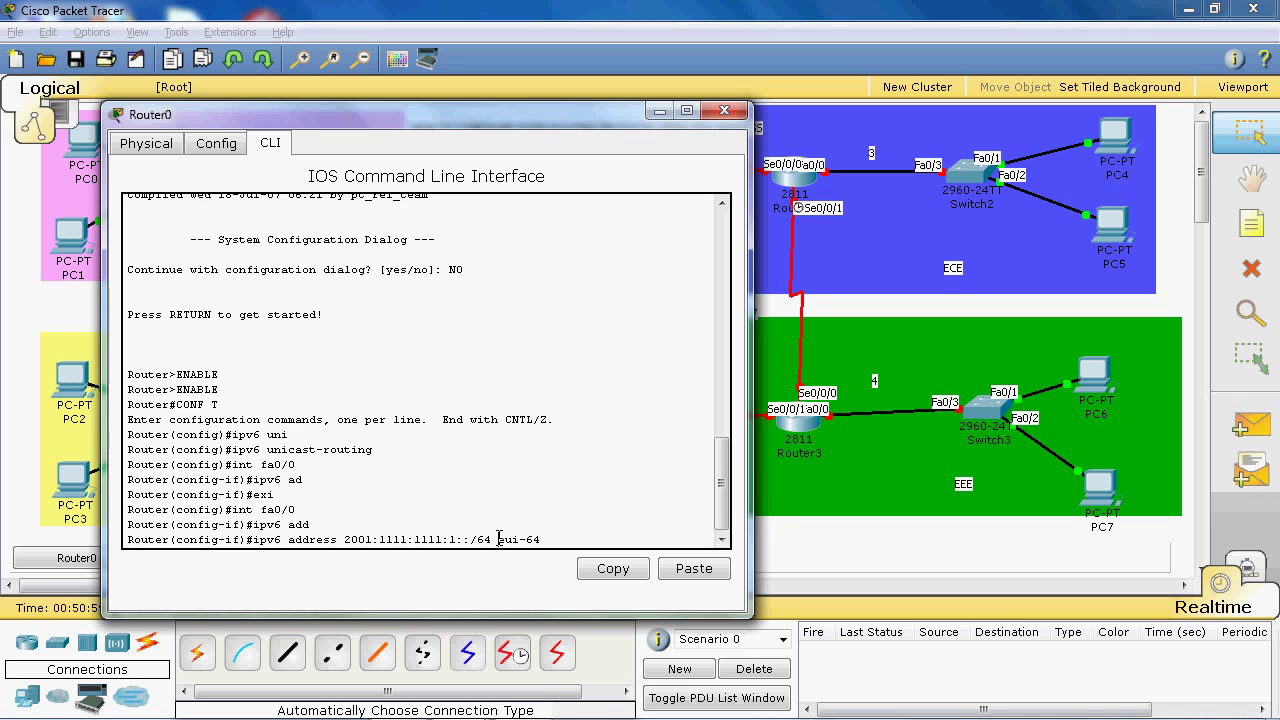
drag(498, 540, 542, 540)
click(598, 539)
key(Return)
Enable Router0's fa0/0 interface with no shut.
text(no shut)
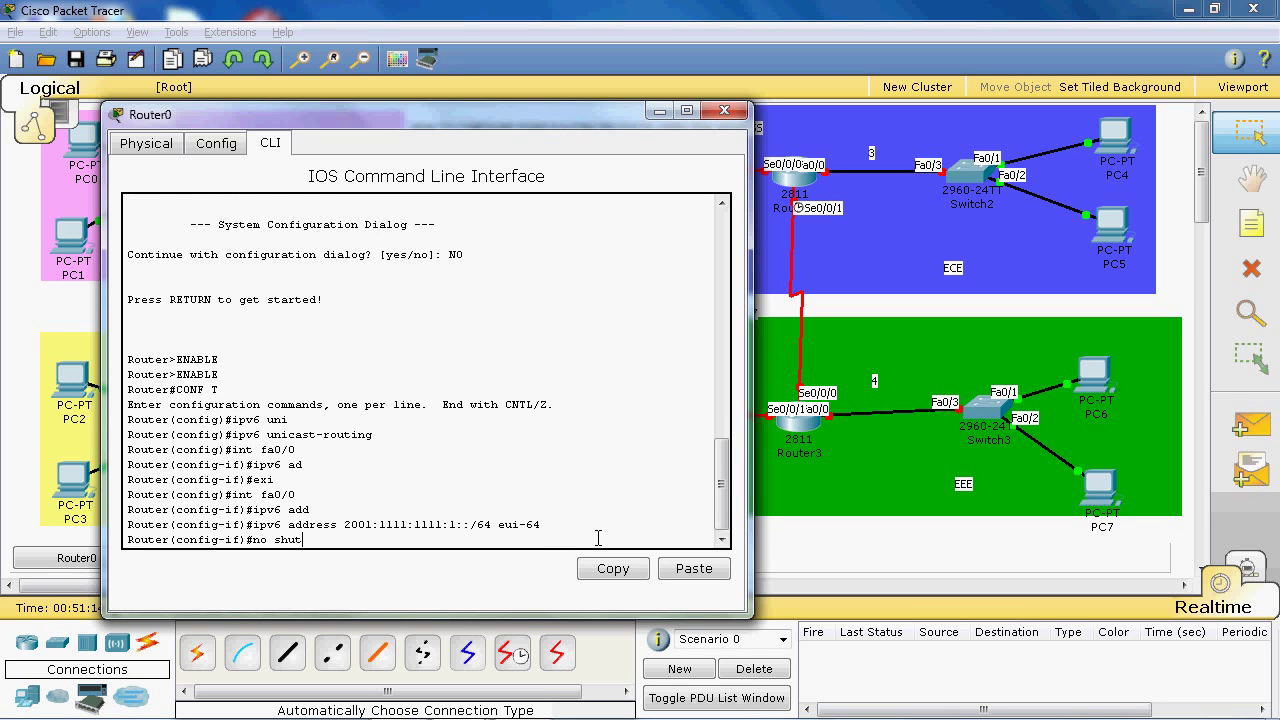
key(Return)
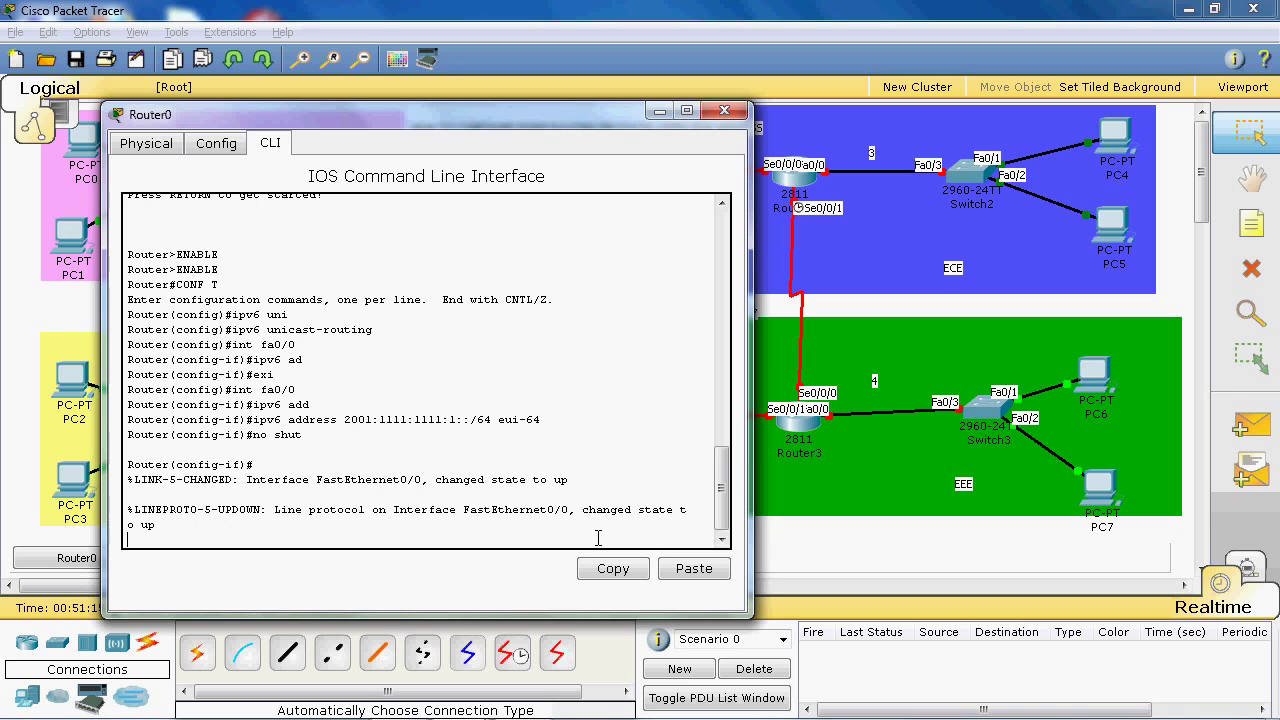
key(Return)
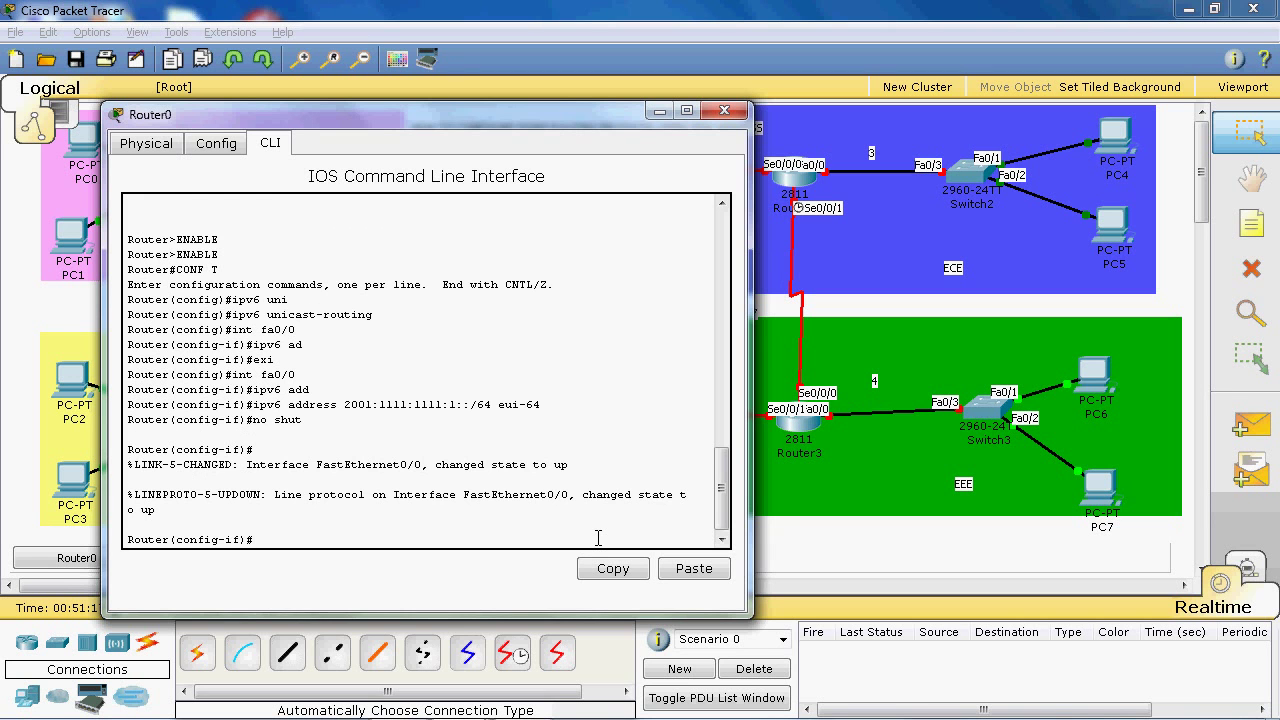
Display the IPv6 details of fa0/0 with do show ipv6 int fa0/0 and check the prefix of its global unicast address.
text(do show ip)
key(BackSpace)
text(v6 int fa0/0)
key(Return)
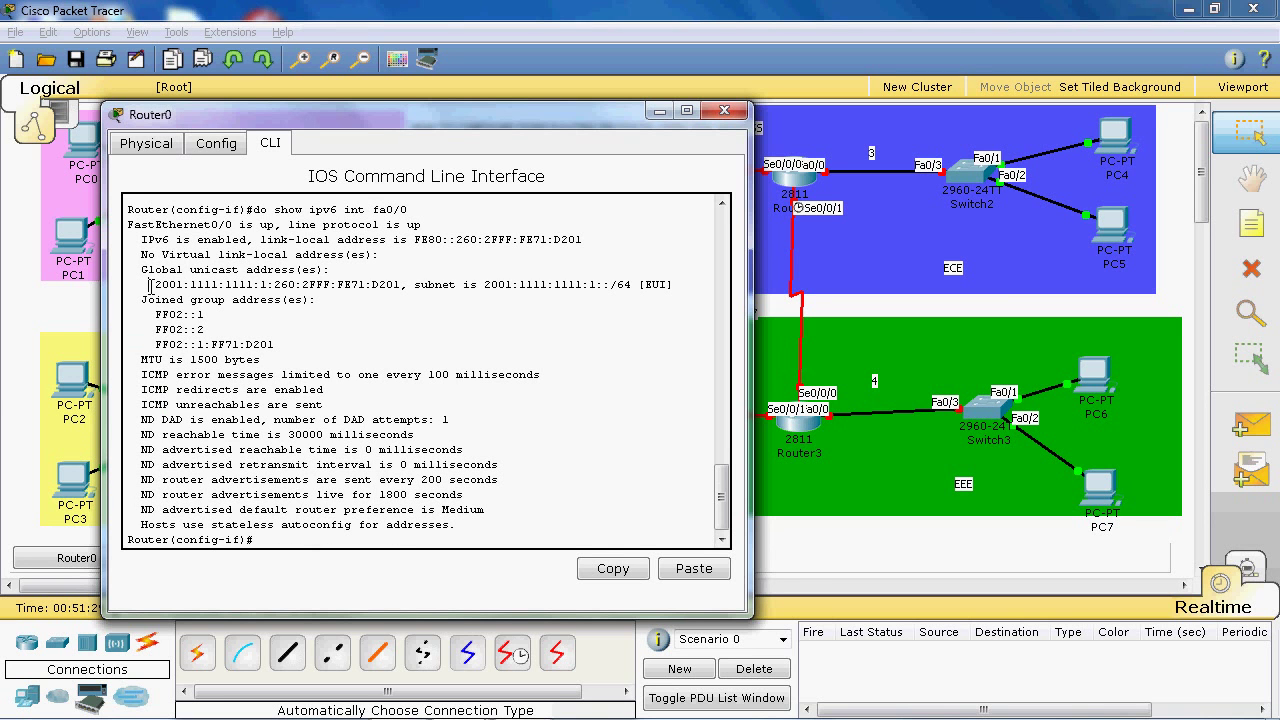
drag(149, 286, 268, 288)
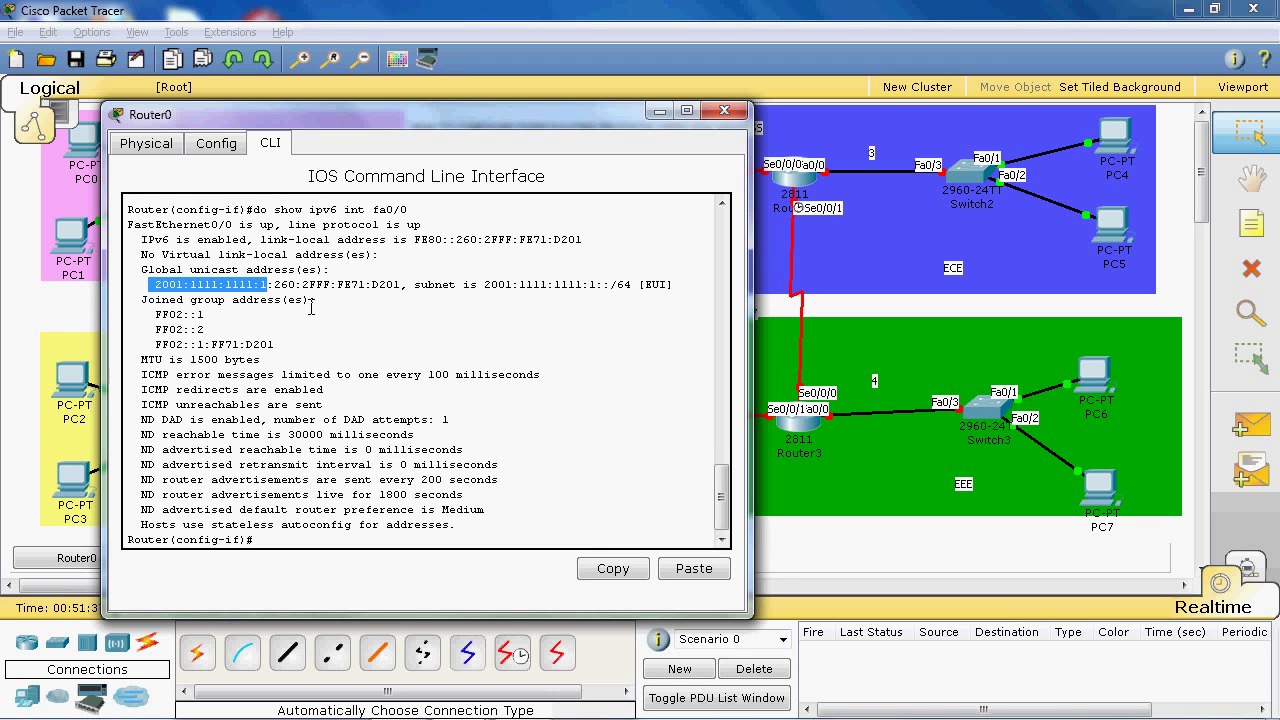
Compare the entered eui-64 address command with the generated global unicast address, examining the interface ID and its inserted middle part.
scroll(403, 370, up, 4)
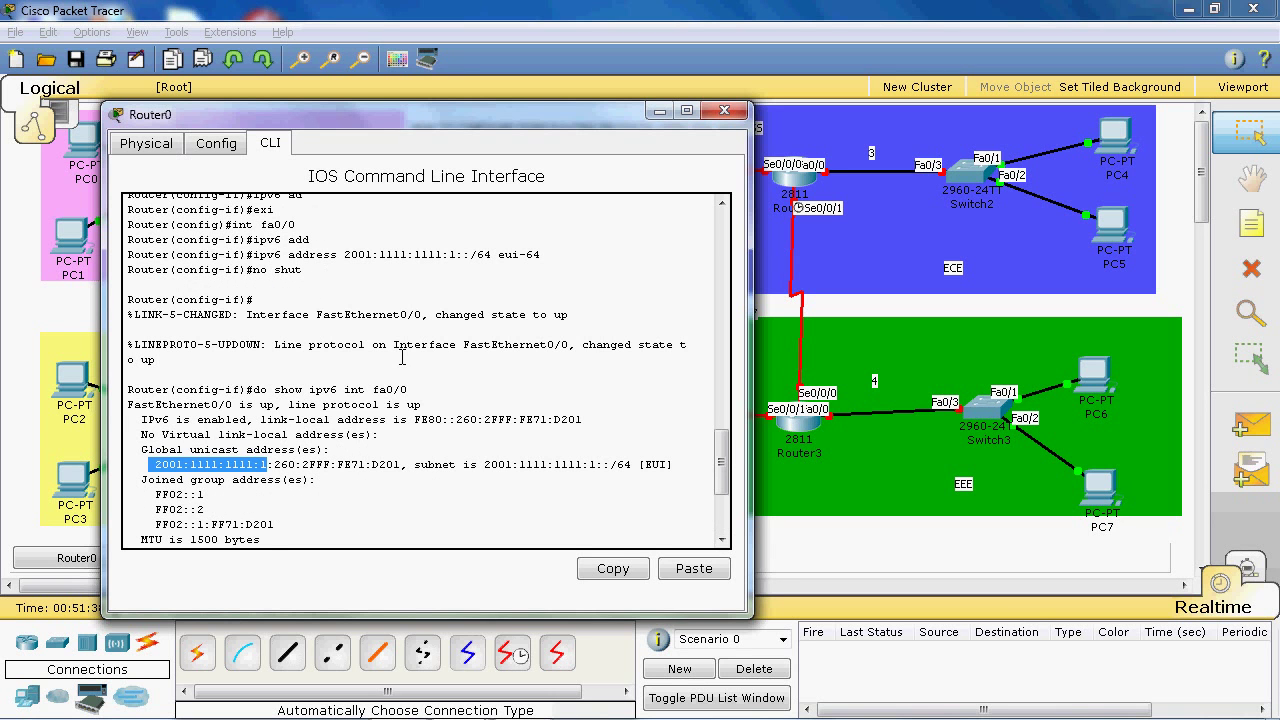
drag(253, 254, 545, 258)
click(289, 254)
double_click(289, 254)
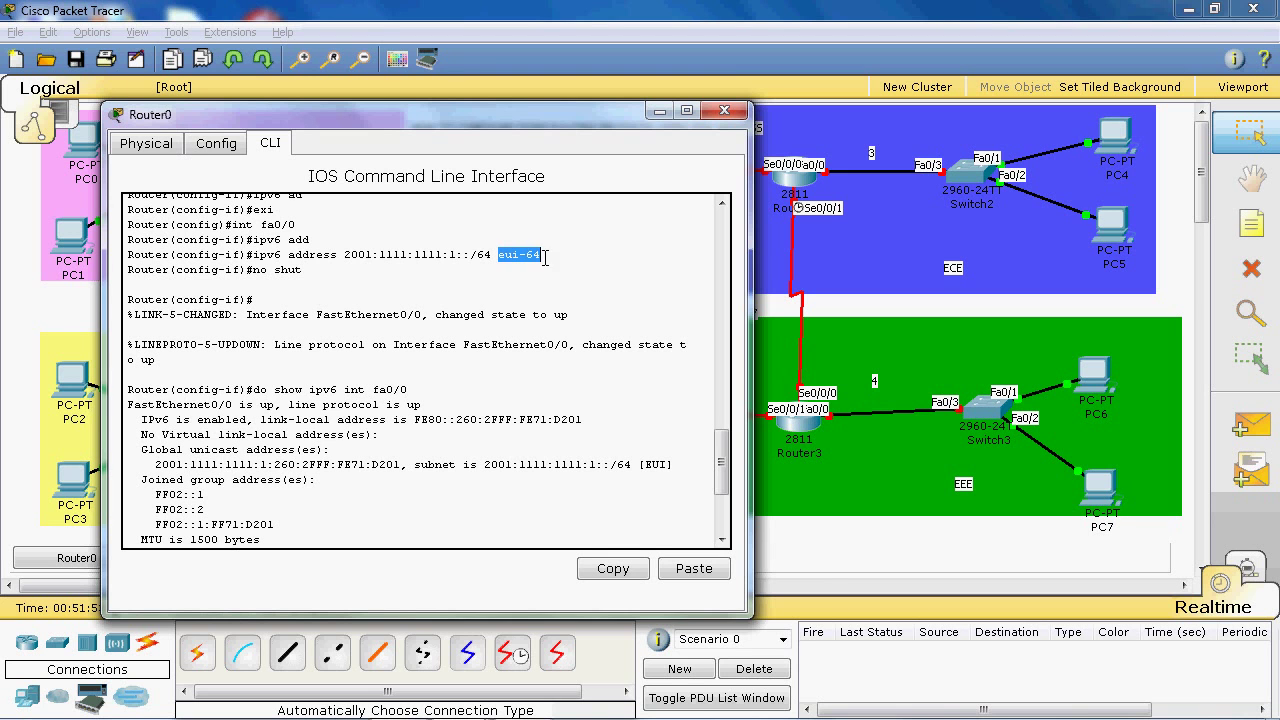
drag(463, 258, 476, 260)
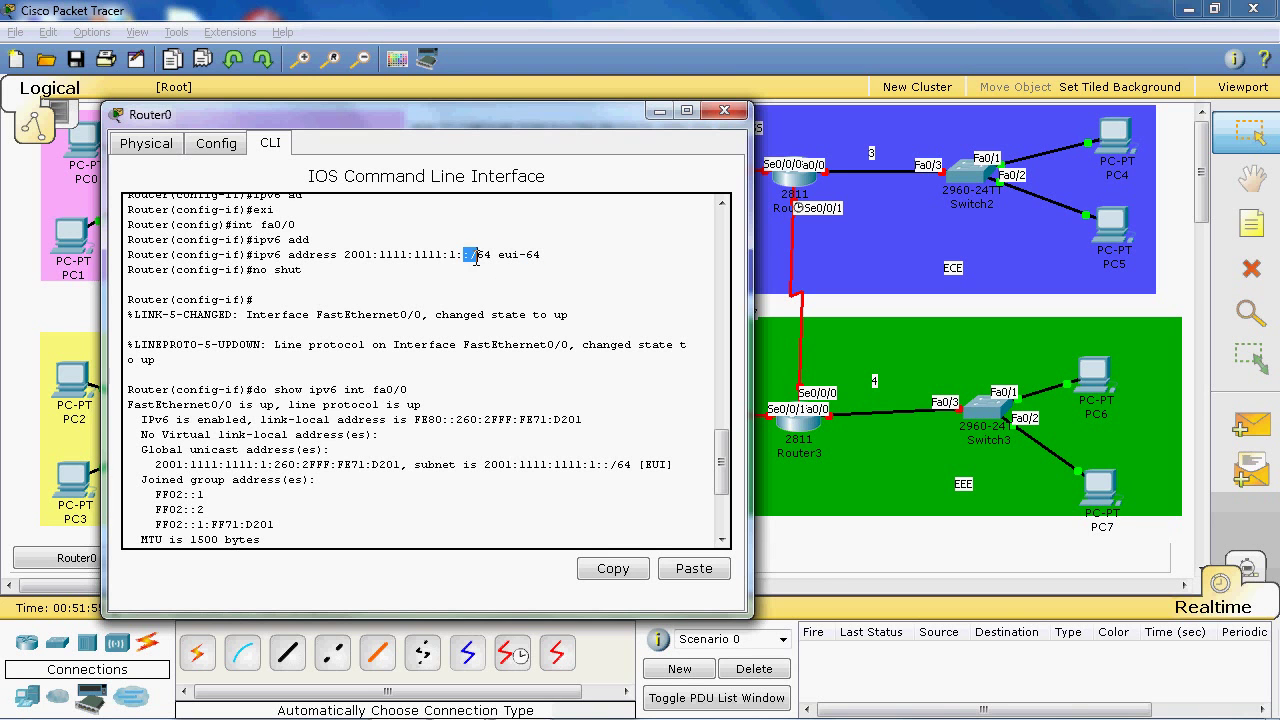
click(474, 275)
drag(150, 465, 402, 468)
click(277, 470)
click(312, 470)
drag(316, 467, 354, 468)
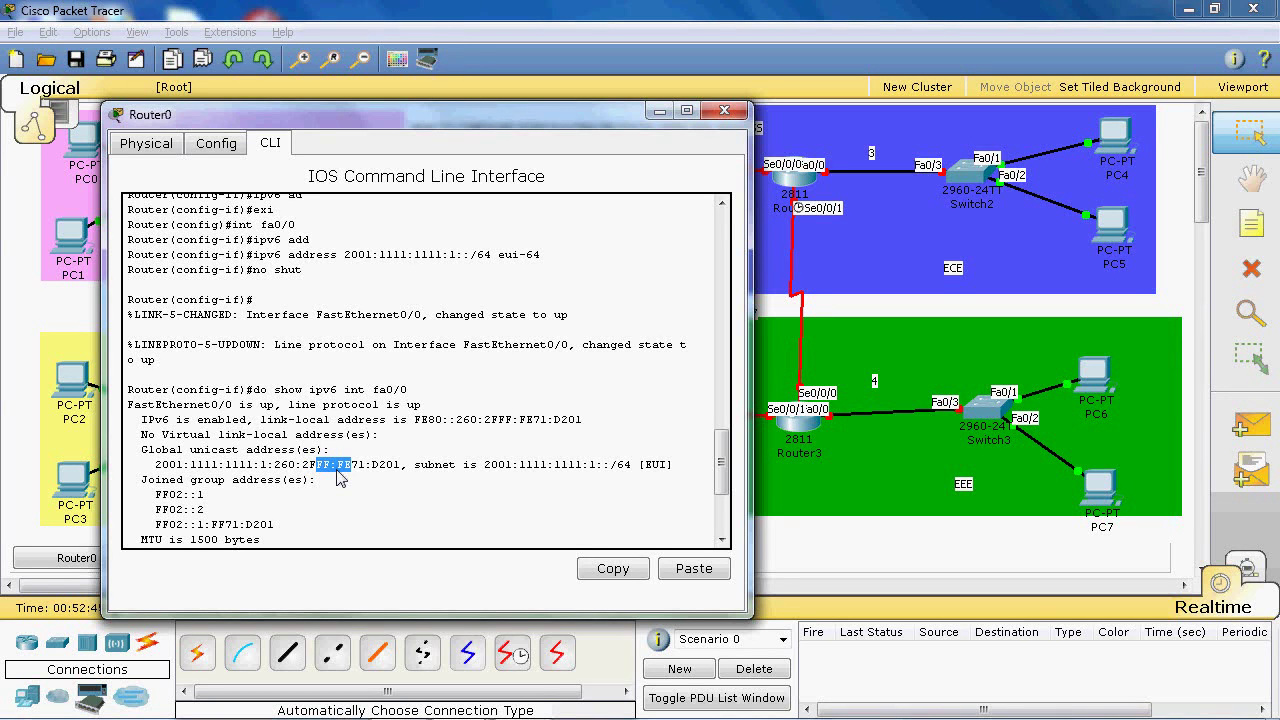
Display the hardware details of fa0/0 with do show int fa0/0.
scroll(352, 510, down, 4)
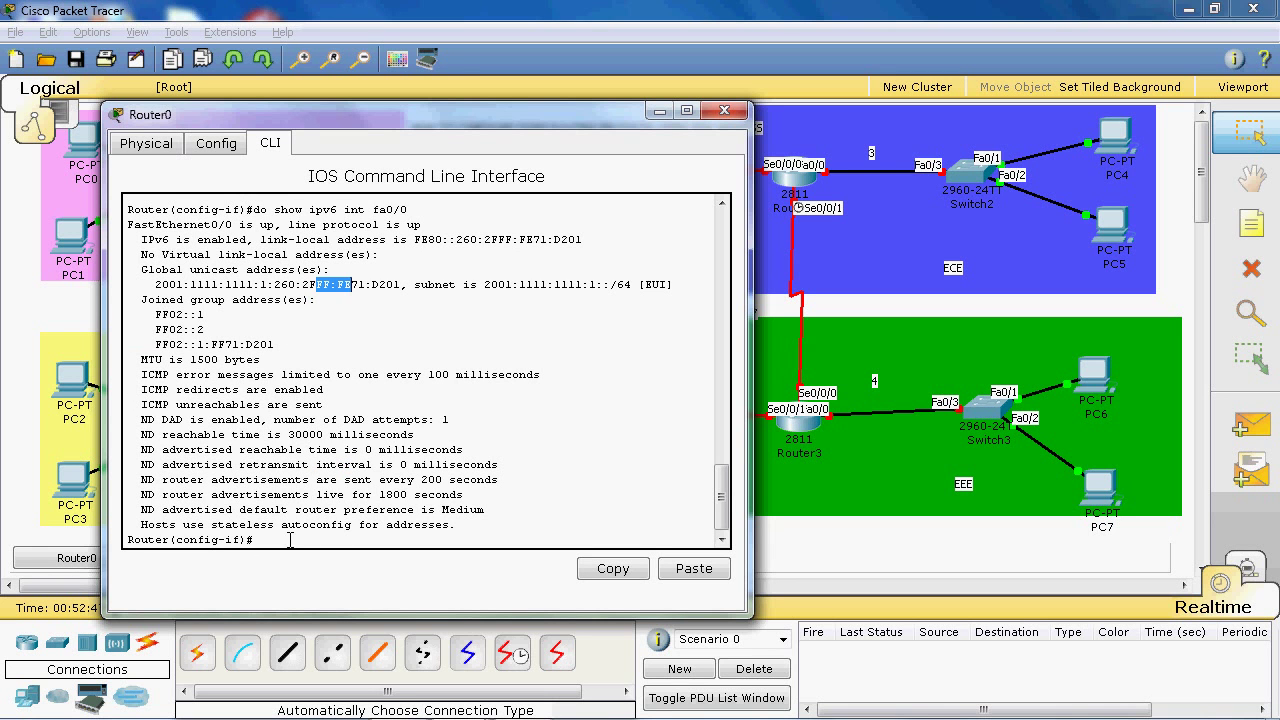
click(292, 537)
text(do show ip)
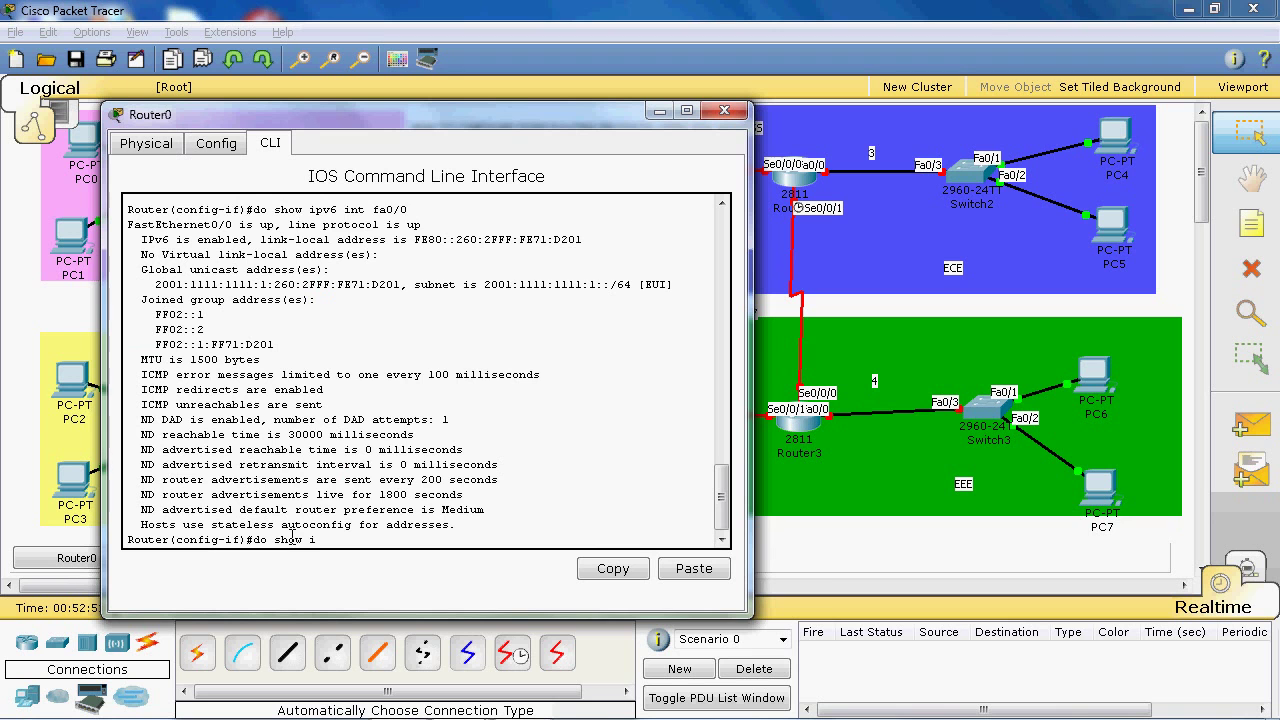
key(BackSpace)
key(BackSpace)
text(int fa0/0)
key(Return)
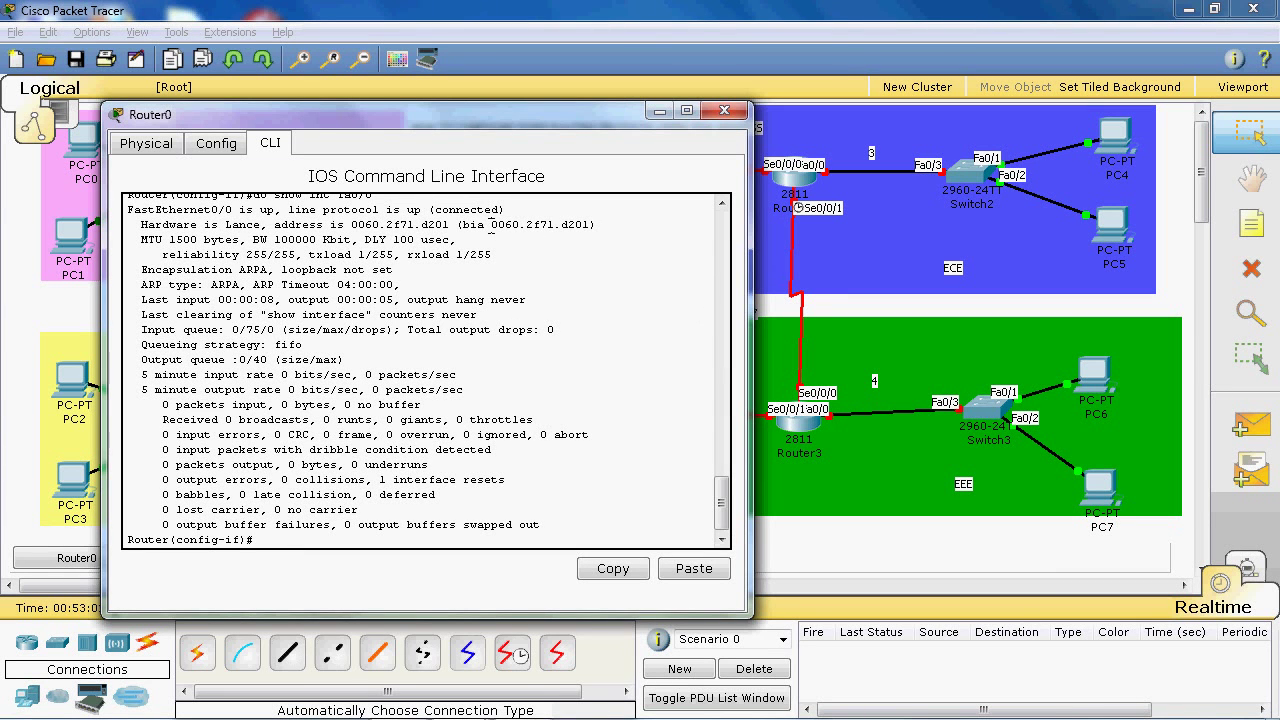
Examine the burned-in MAC address of fa0/0 and its leading digits in the interface output.
drag(491, 226, 598, 228)
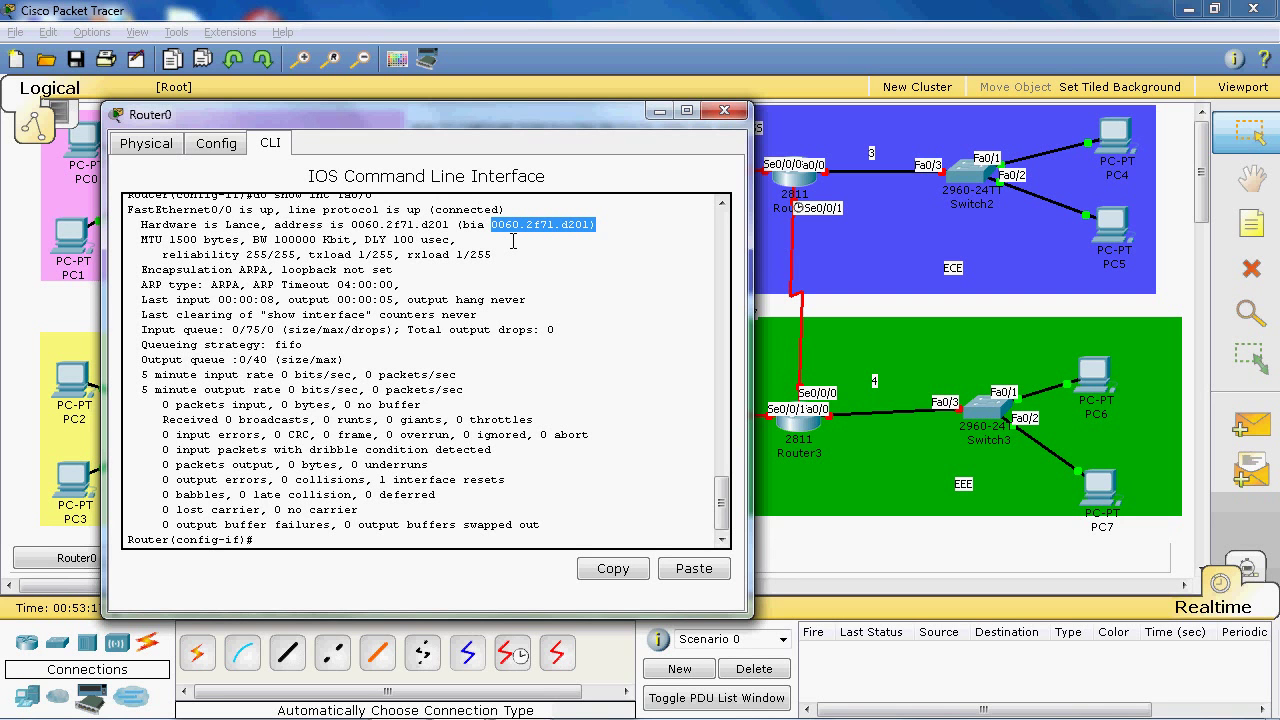
click(530, 277)
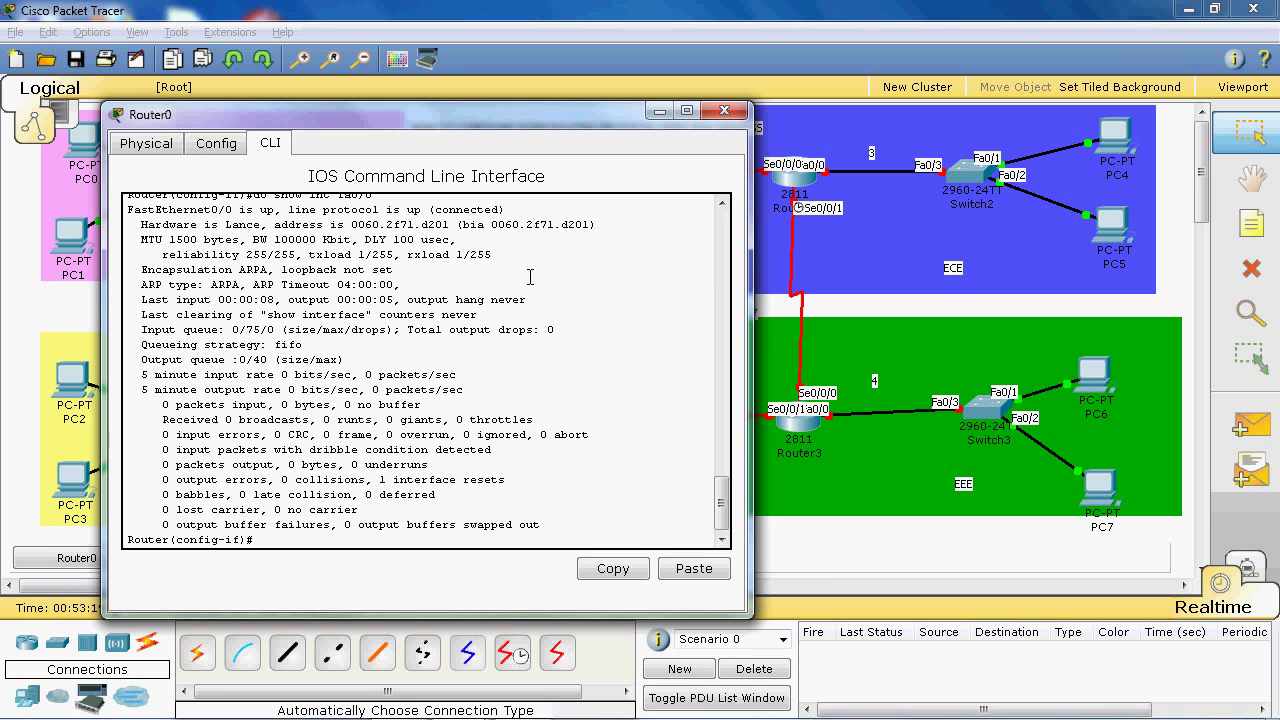
drag(491, 225, 500, 226)
click(514, 246)
drag(490, 224, 502, 225)
click(500, 226)
drag(491, 225, 506, 225)
click(511, 240)
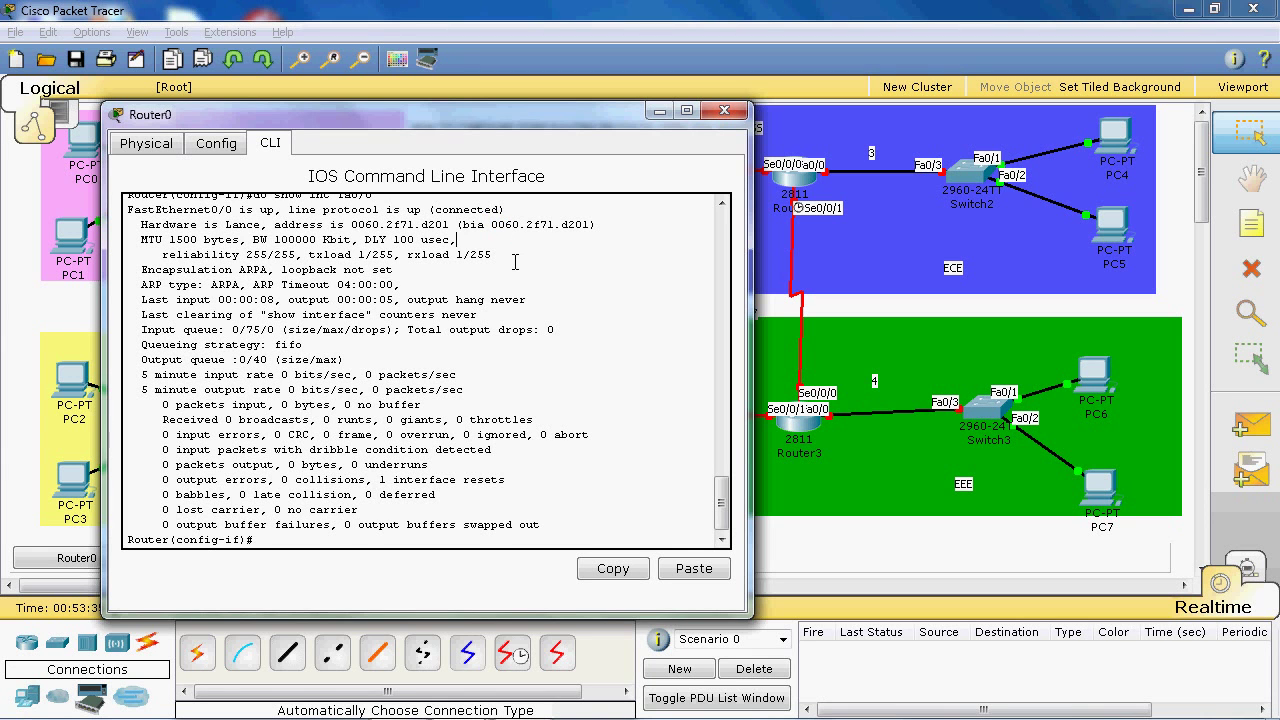